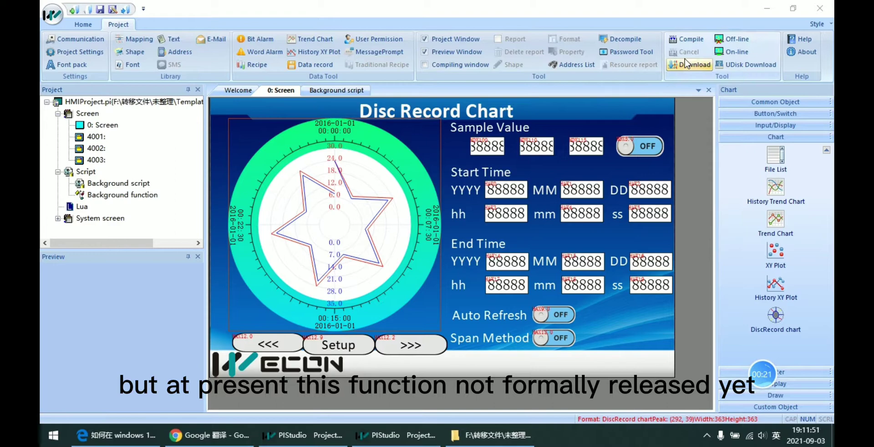
View PI Studio's version information, highlight the release build version text, then close it.
click(805, 53)
click(484, 201)
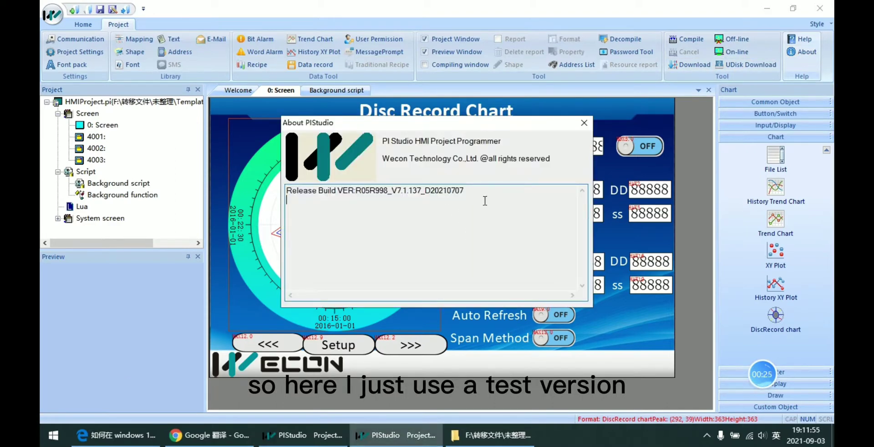
double_click(362, 196)
click(300, 192)
drag(401, 192, 504, 191)
click(504, 191)
click(583, 123)
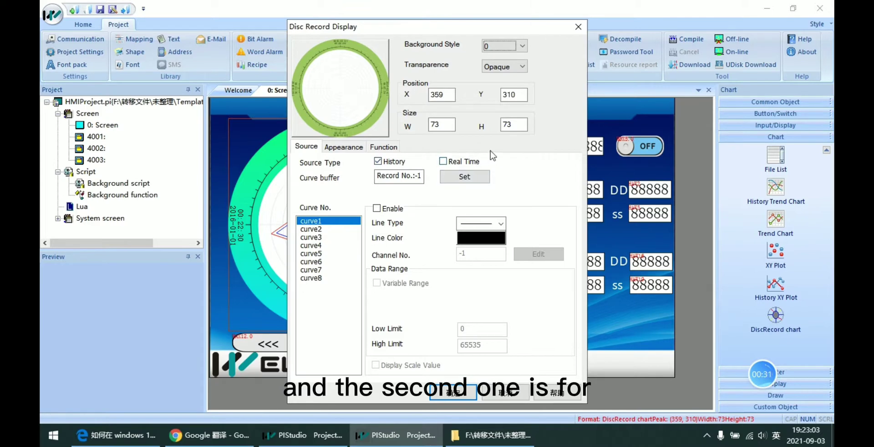
Try the Real Time data source and dismiss the empty trend chart record list.
click(481, 162)
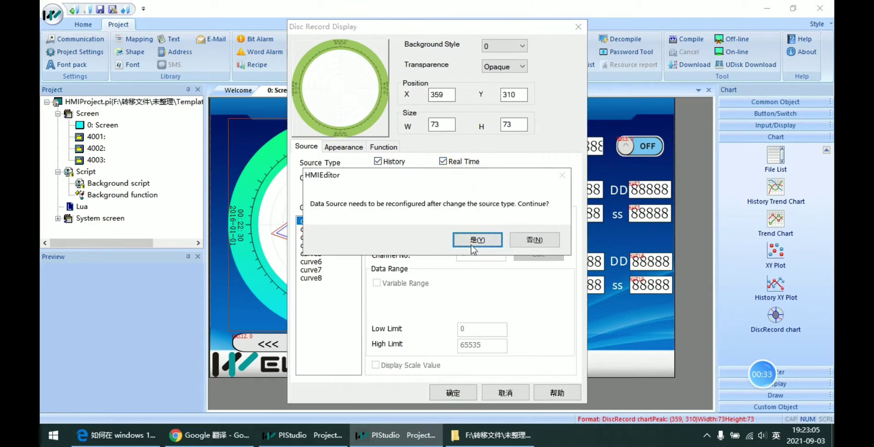
key(Return)
click(450, 239)
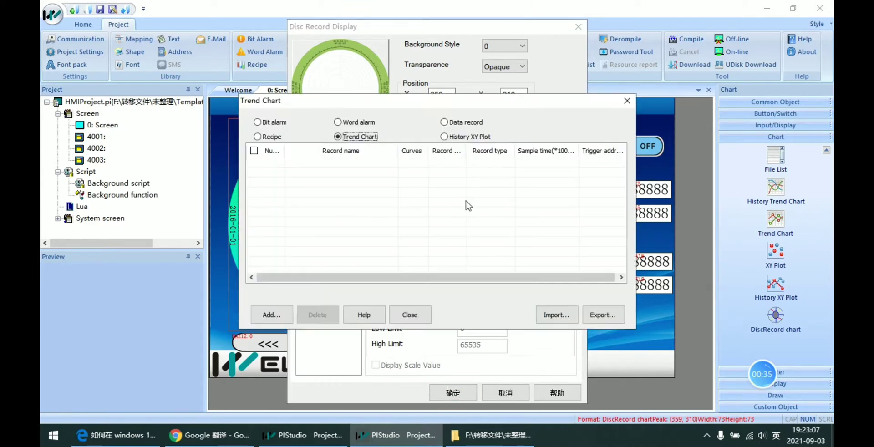
click(626, 101)
click(523, 139)
Switch back to History and set the curve buffer to data record #1: GroupName0.
click(387, 162)
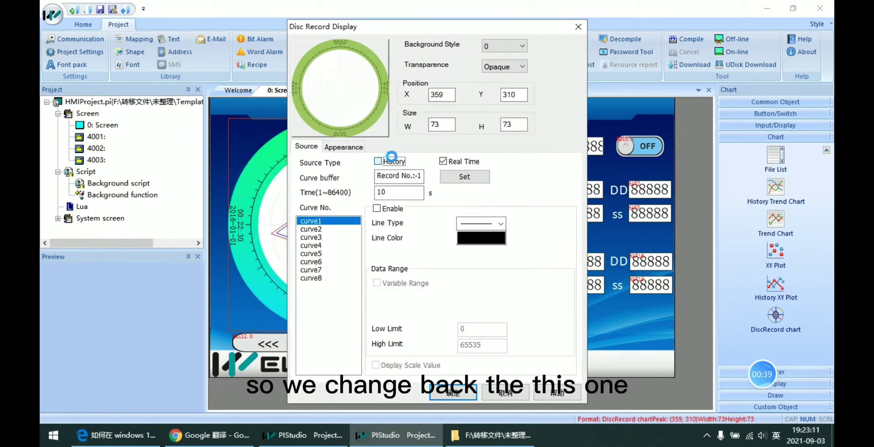
click(464, 239)
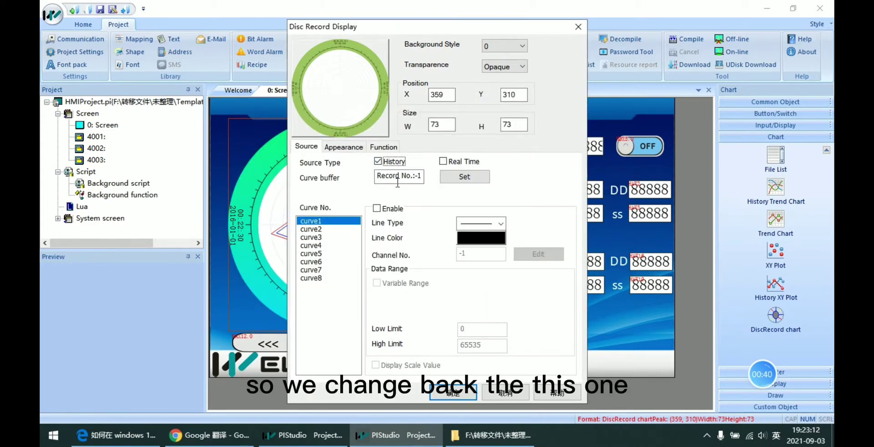
click(455, 187)
click(503, 197)
click(454, 182)
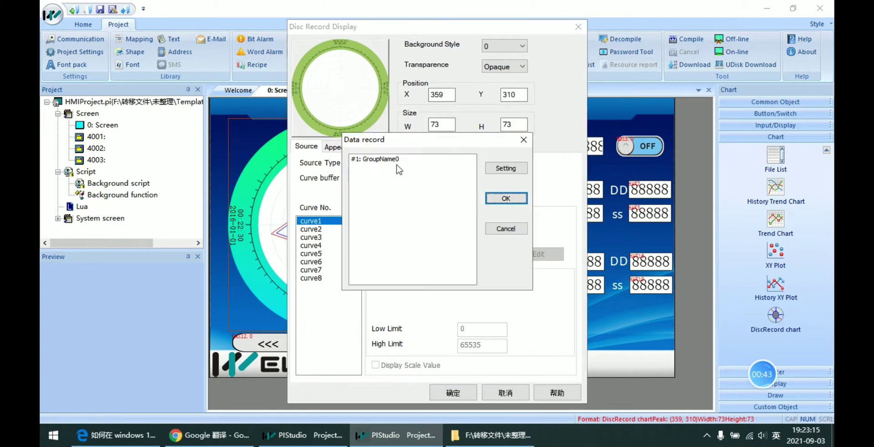
click(400, 166)
click(509, 200)
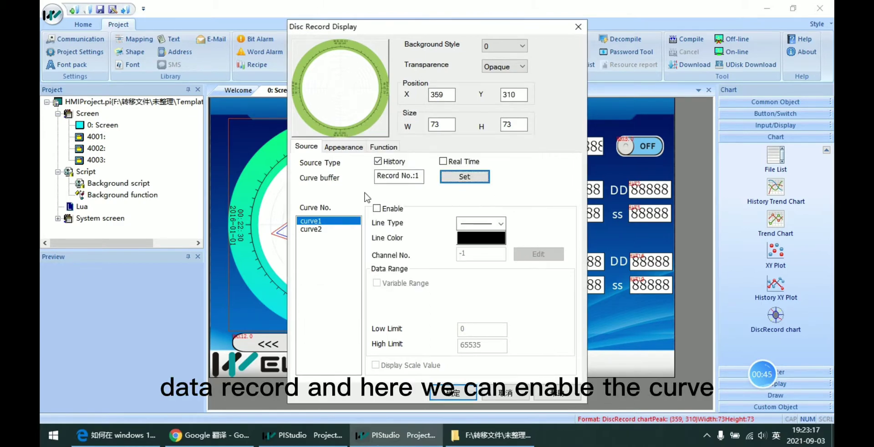
Enable curve1 on Channel1 and change its High Limit from 65535 to 30.
click(394, 209)
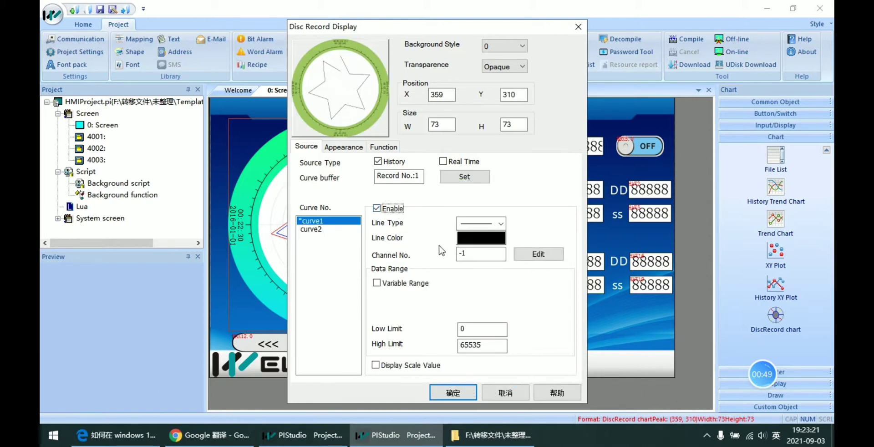
click(538, 253)
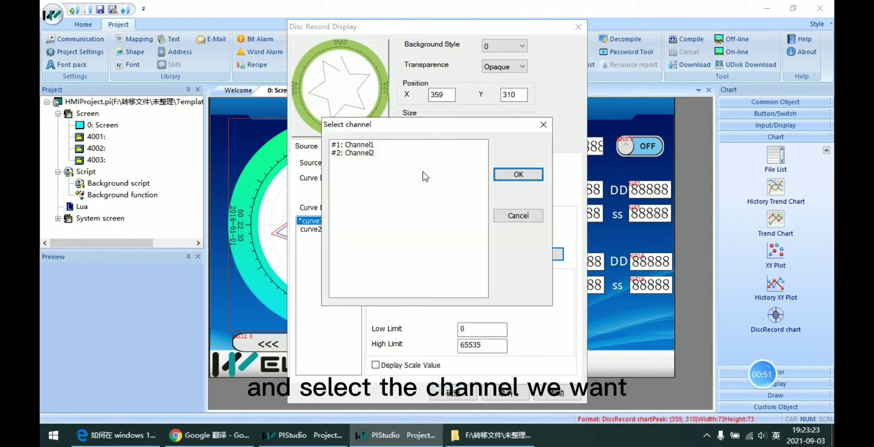
click(404, 146)
click(495, 175)
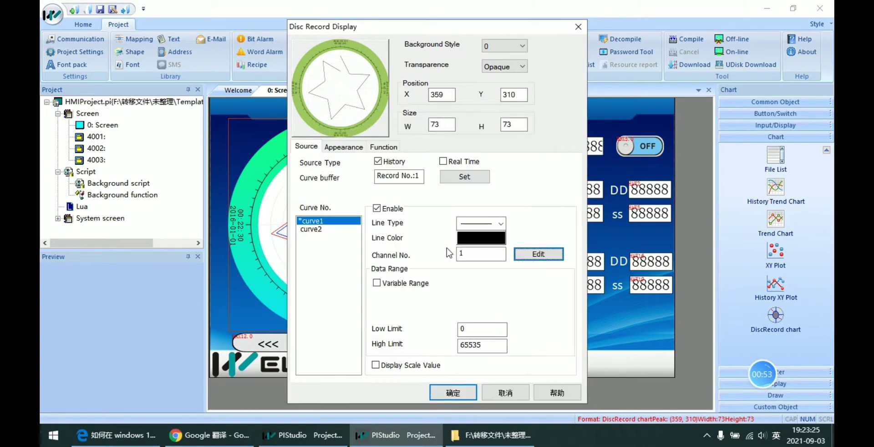
drag(482, 345, 448, 346)
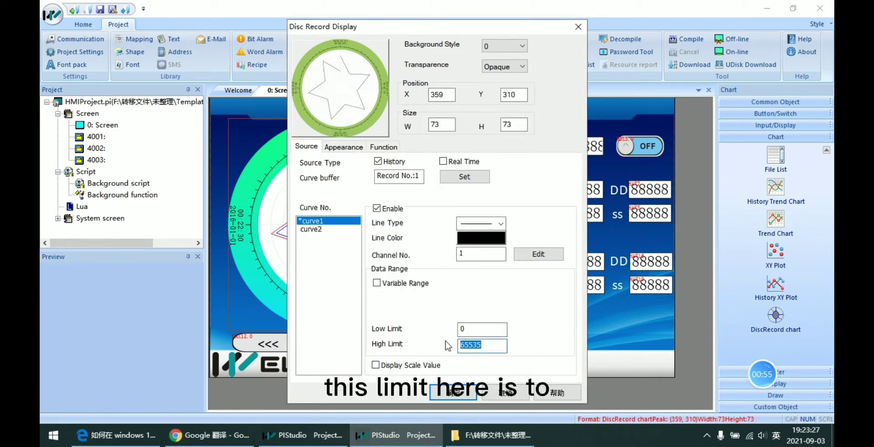
text(30)
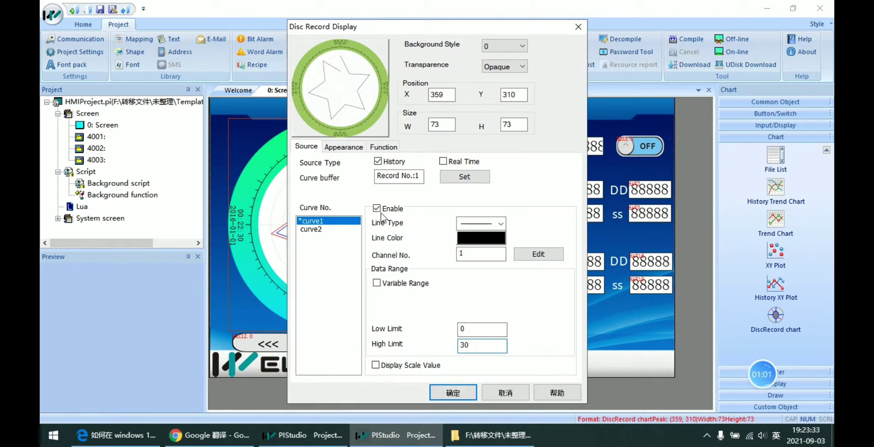
Set the chart's background colour to cyan and its background style to 3.
click(335, 147)
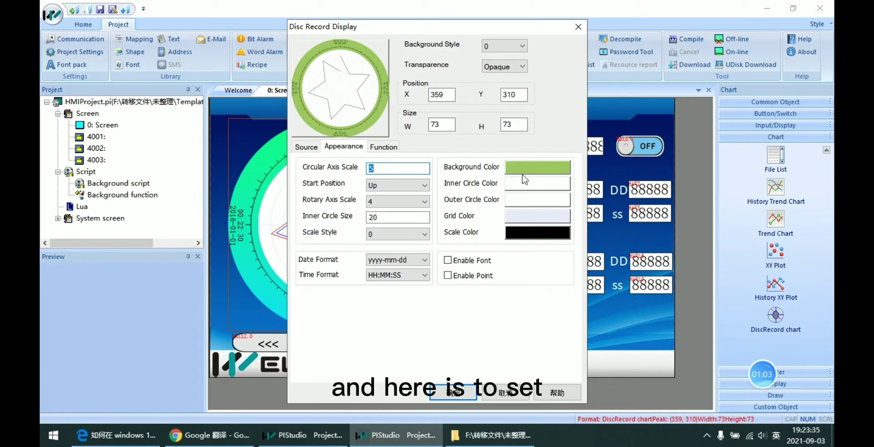
click(556, 170)
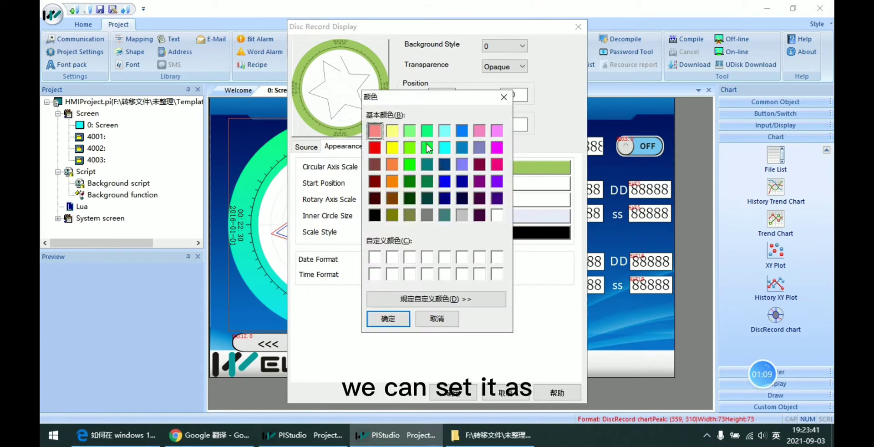
click(503, 97)
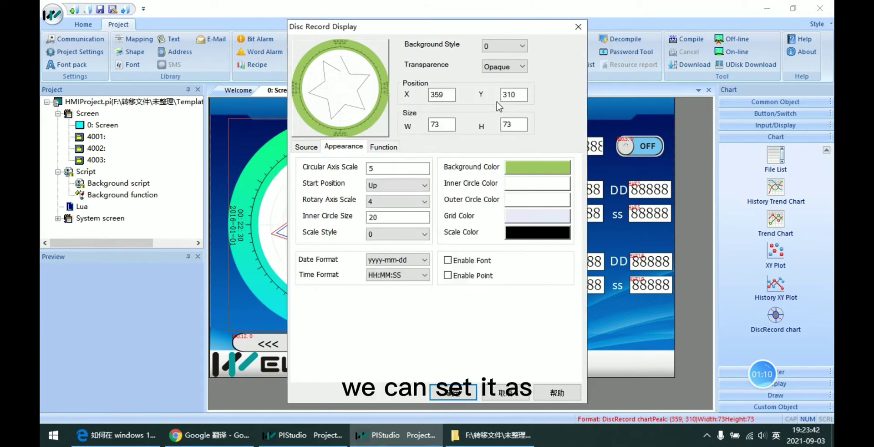
click(535, 166)
click(444, 147)
click(388, 318)
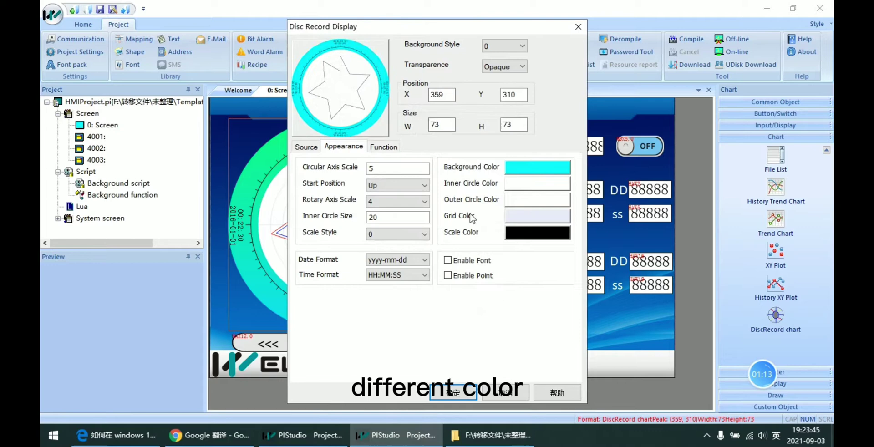
click(522, 46)
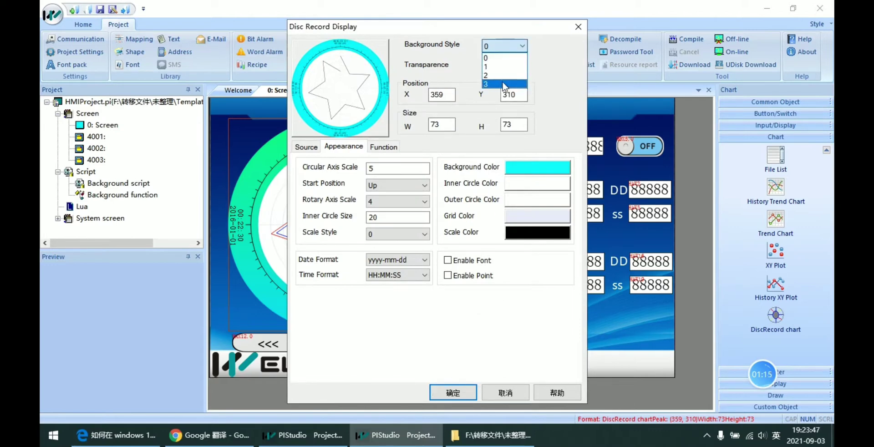
click(501, 78)
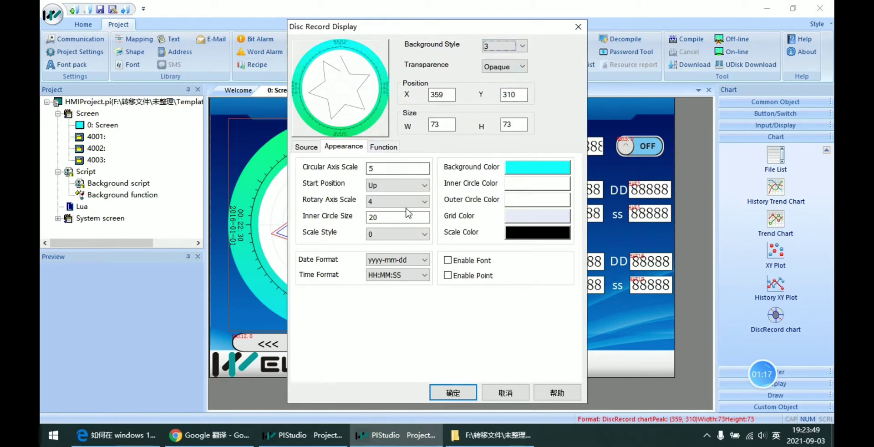
Set the chart's start address to HAW0 on the HMI Local Address connection.
click(383, 147)
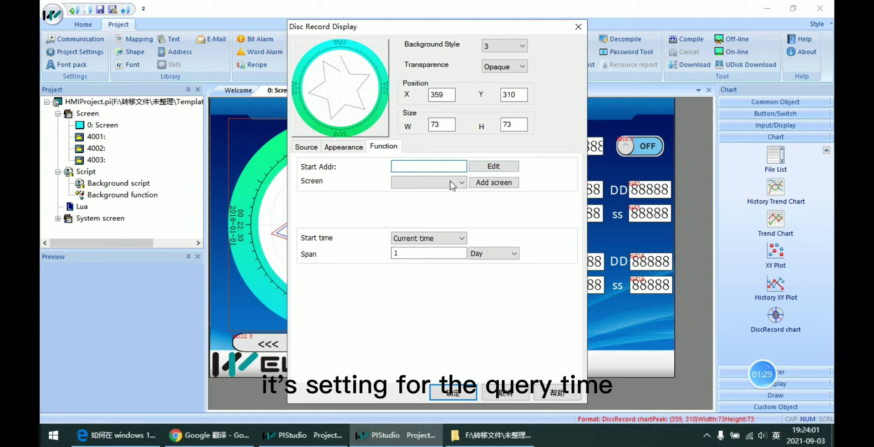
click(490, 167)
click(429, 109)
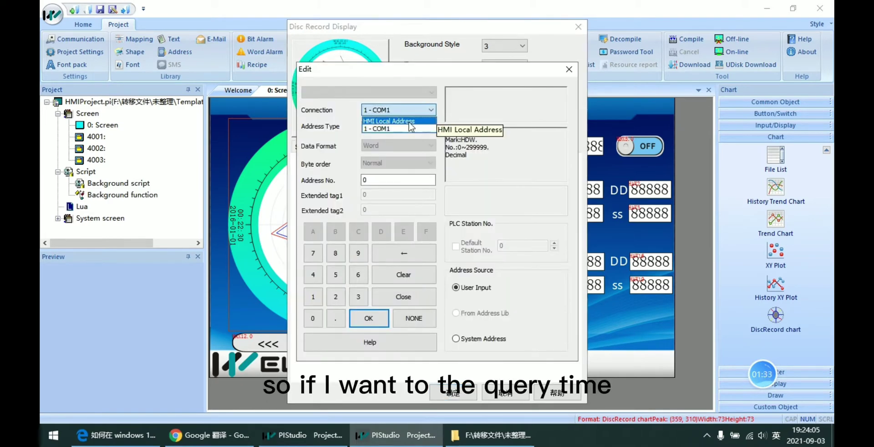
click(410, 128)
click(419, 127)
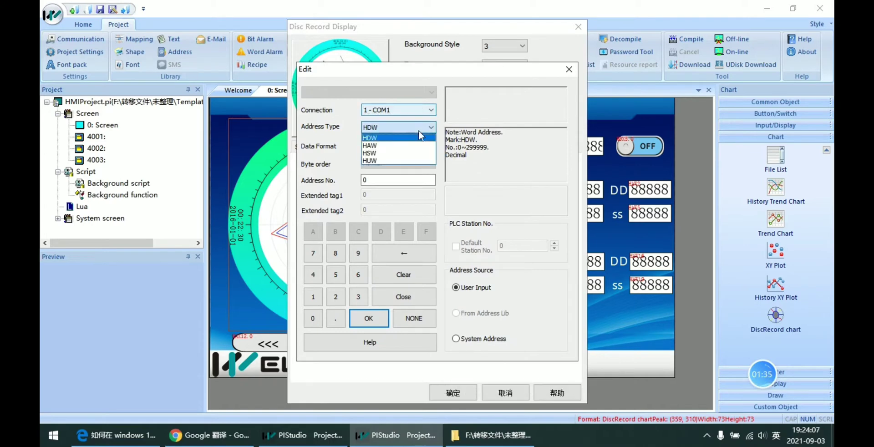
click(411, 126)
click(409, 109)
click(410, 117)
click(411, 128)
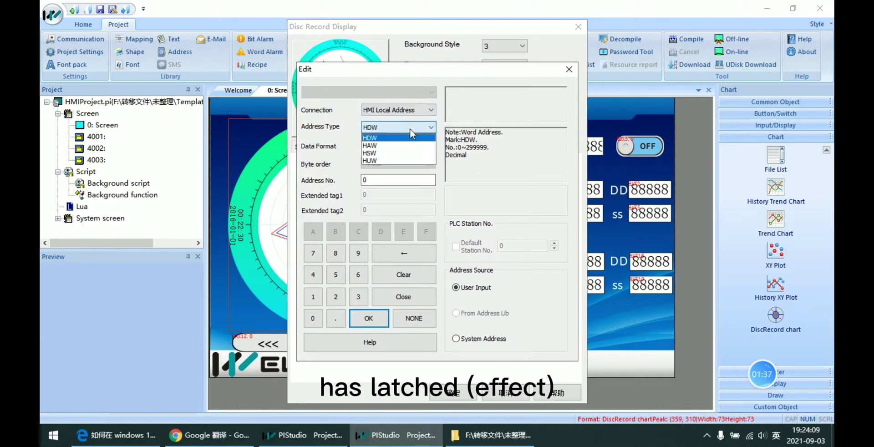
click(422, 145)
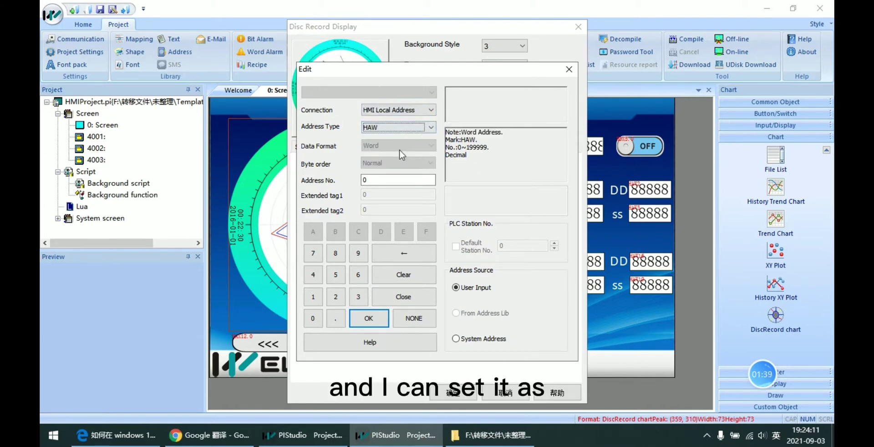
click(369, 318)
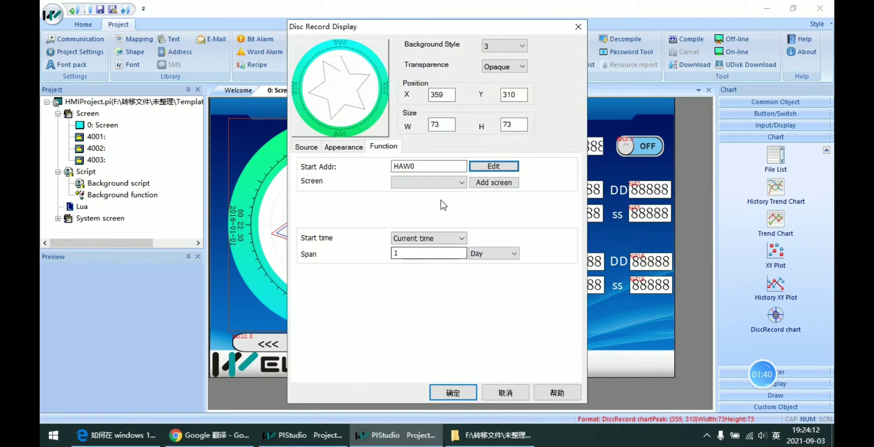
Add query screen 4004, keep the 1-day span, and confirm the chart settings.
click(502, 184)
click(459, 182)
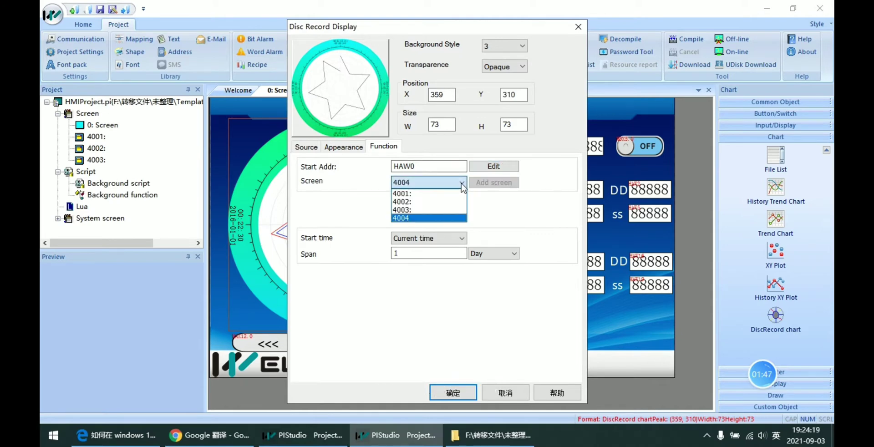
click(459, 182)
click(458, 182)
click(415, 218)
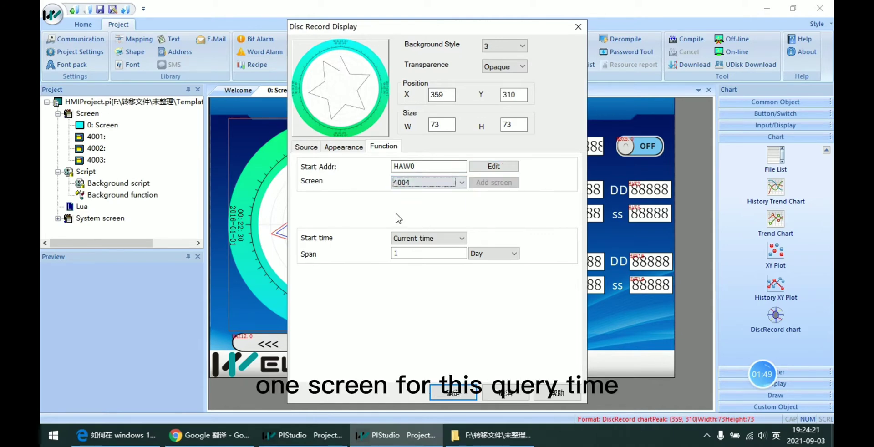
drag(433, 28, 436, 28)
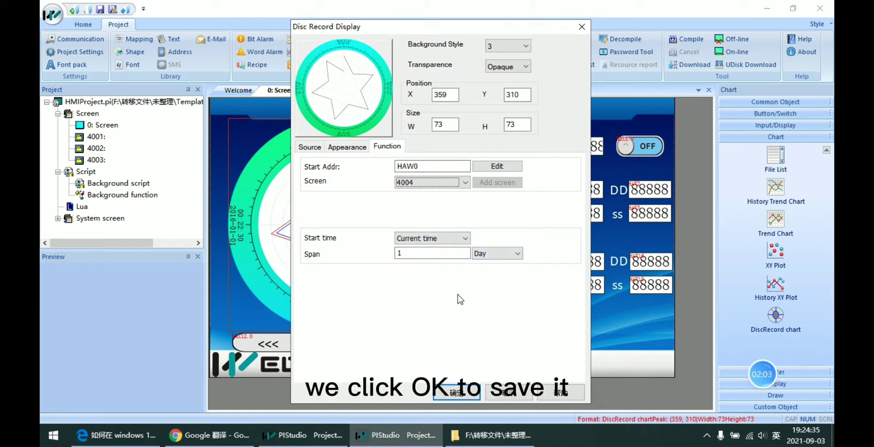
click(457, 393)
Delete the old disc chart, enlarge the new one to 352×352 in its place, and compile.
click(300, 241)
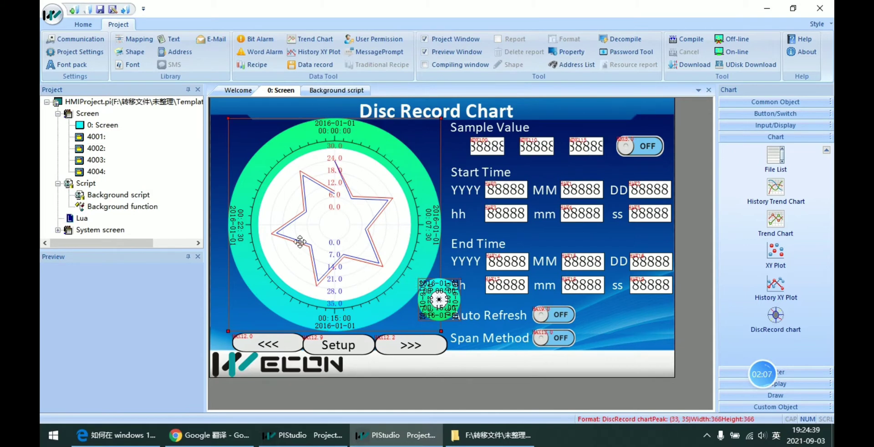
key(Delete)
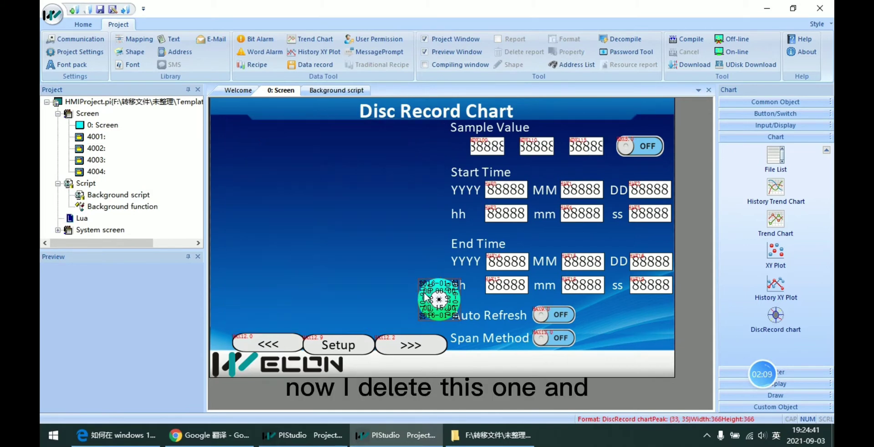
click(416, 282)
drag(416, 277, 258, 136)
drag(313, 178, 283, 189)
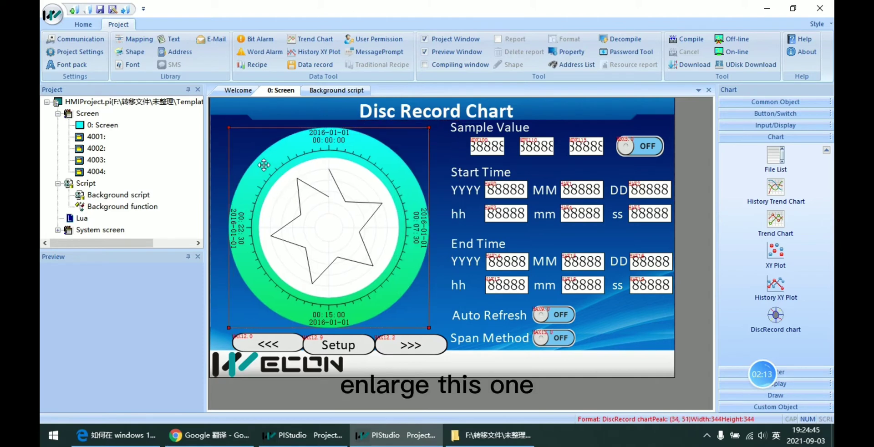
drag(229, 127, 229, 122)
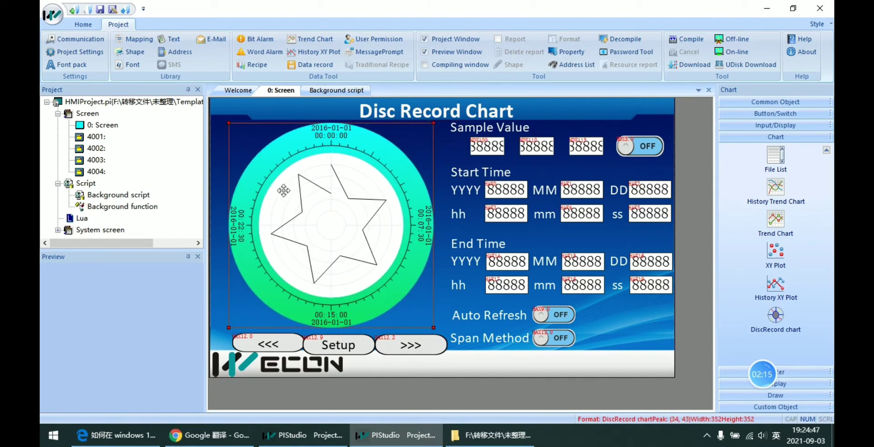
drag(283, 191, 287, 194)
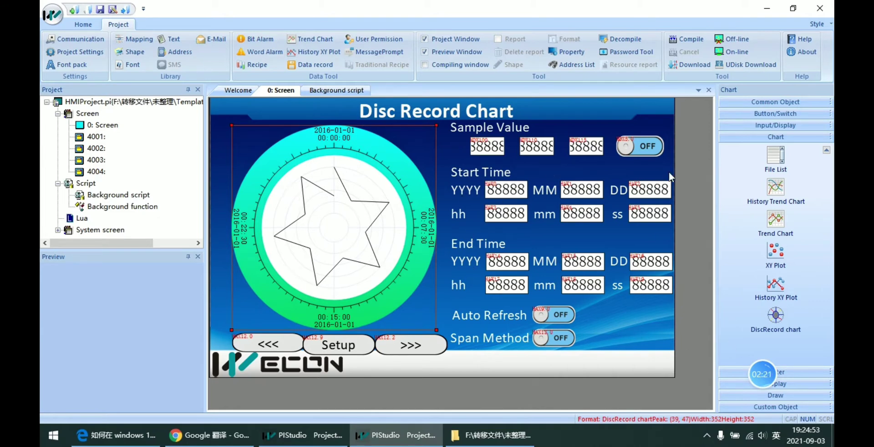
click(687, 39)
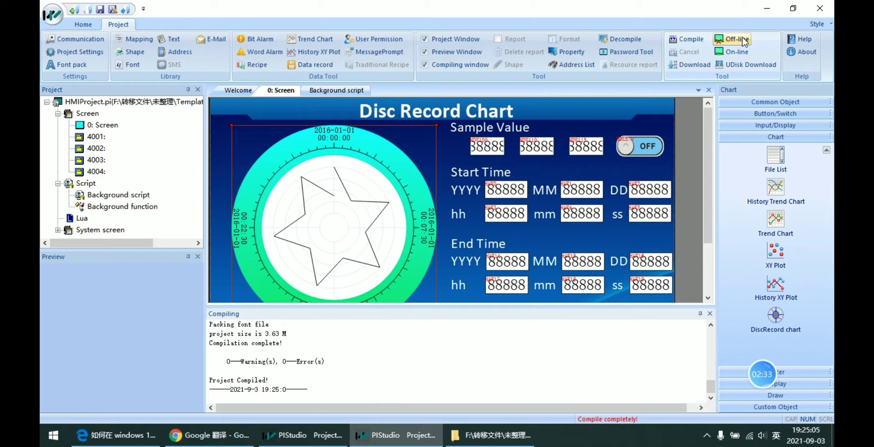
Launch the offline simulator and set the End Time to 19:30.
click(743, 41)
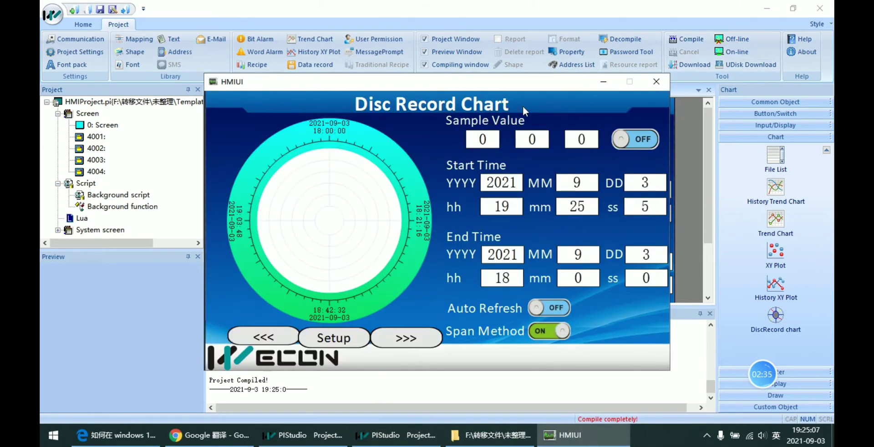
drag(520, 88, 491, 88)
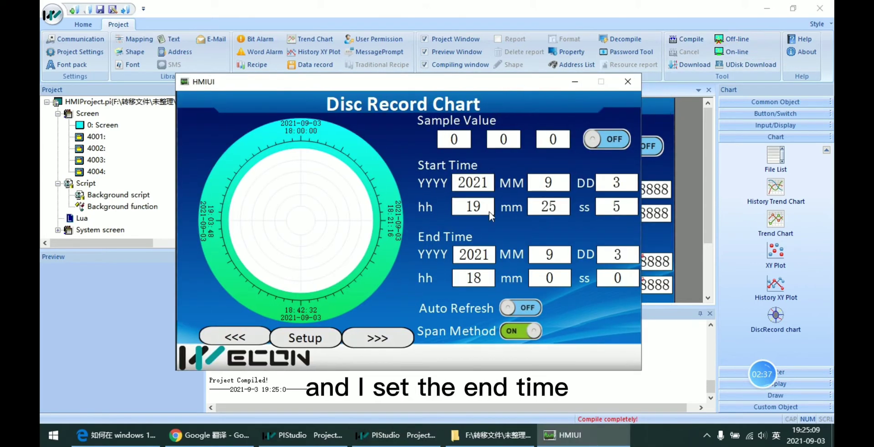
click(485, 285)
key(BackSpace)
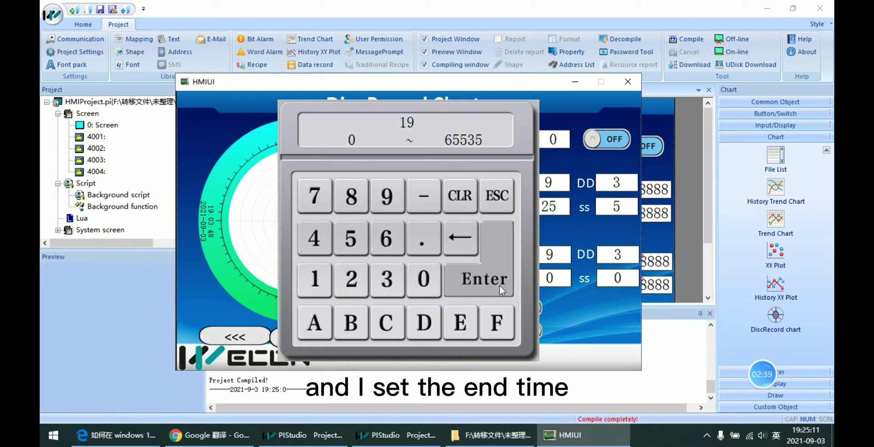
click(499, 285)
click(548, 277)
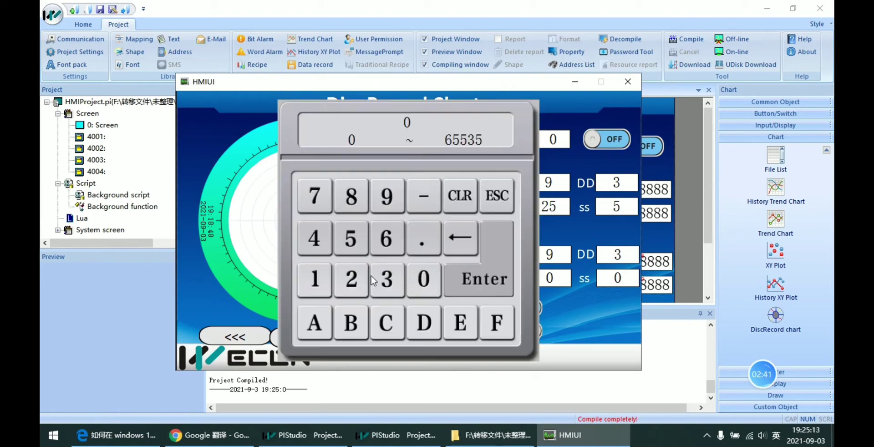
click(422, 279)
click(485, 279)
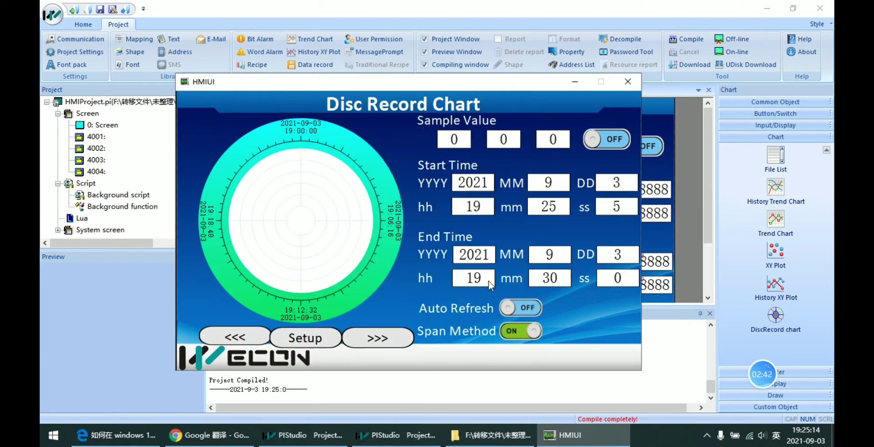
Enter the Sample Values 5, 20 and 30 on the keypad.
click(497, 139)
click(497, 241)
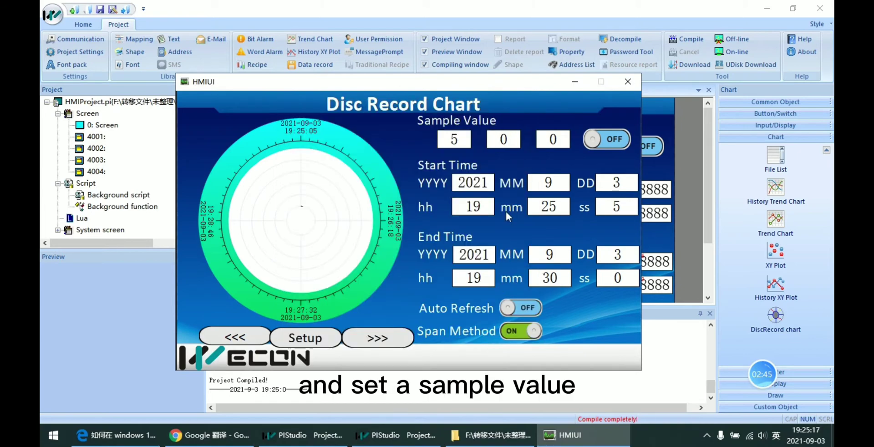
click(505, 139)
click(364, 272)
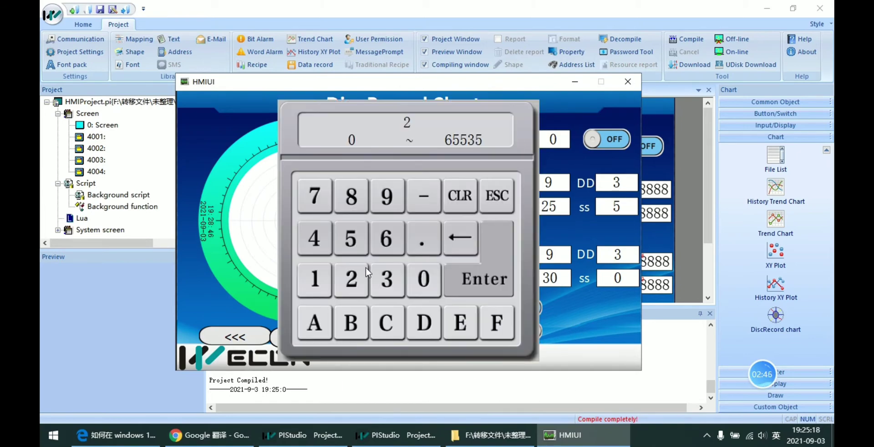
click(415, 283)
click(478, 279)
click(561, 146)
click(477, 278)
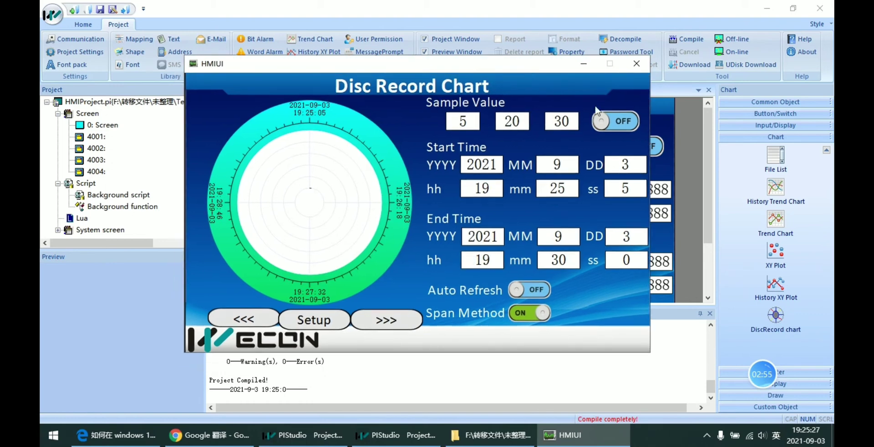
Move the HMIUI simulator window down and to the right.
drag(532, 53, 527, 53)
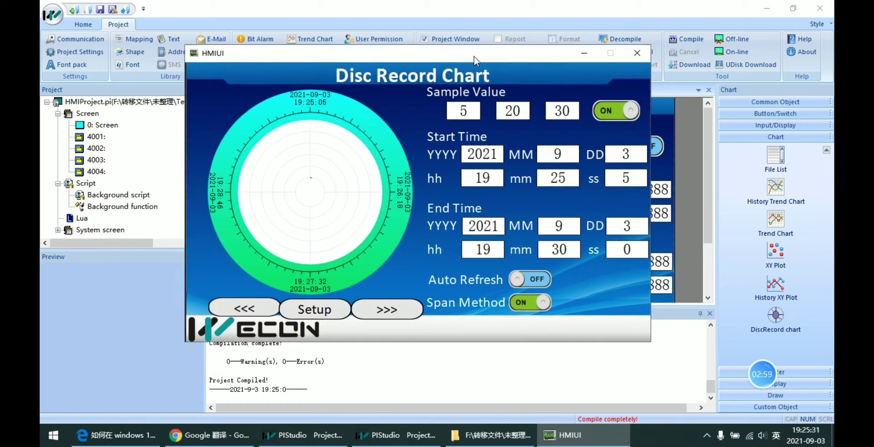
drag(473, 56, 495, 82)
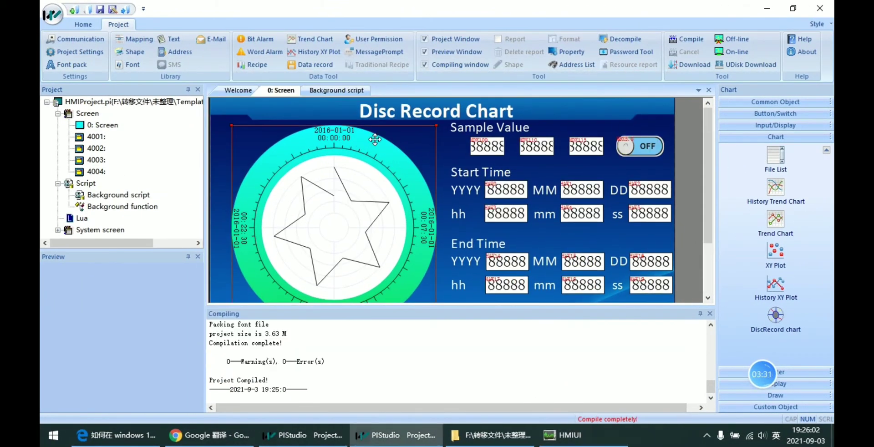
click(348, 91)
drag(382, 171, 337, 114)
click(360, 159)
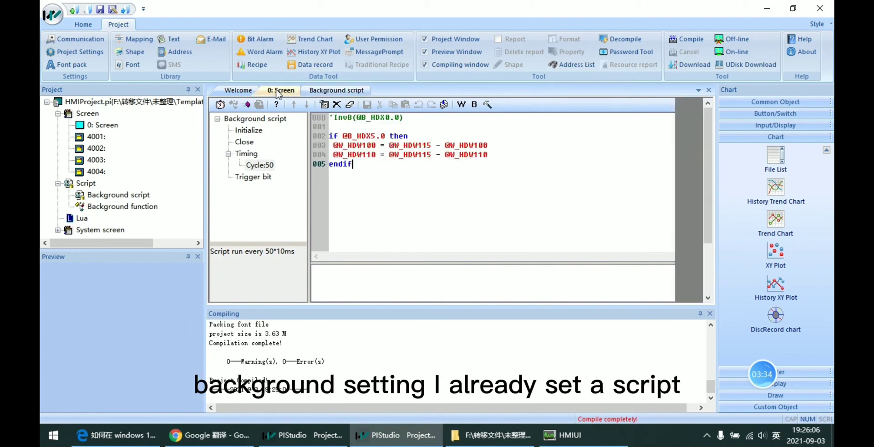
drag(377, 191, 338, 116)
click(401, 178)
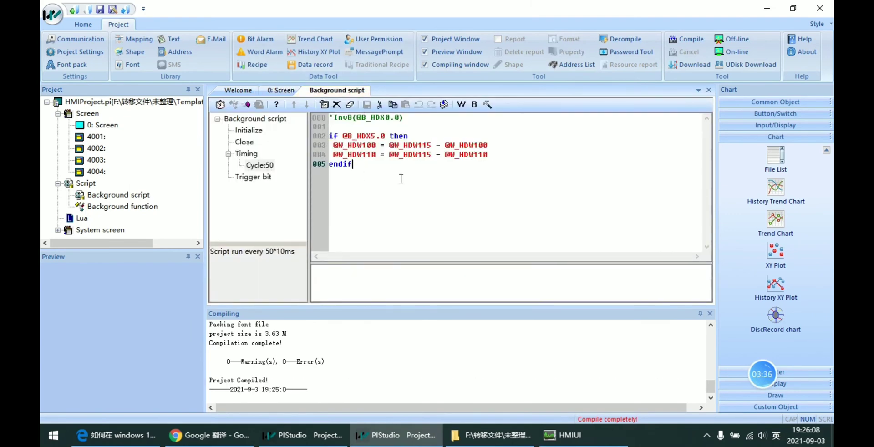
click(281, 90)
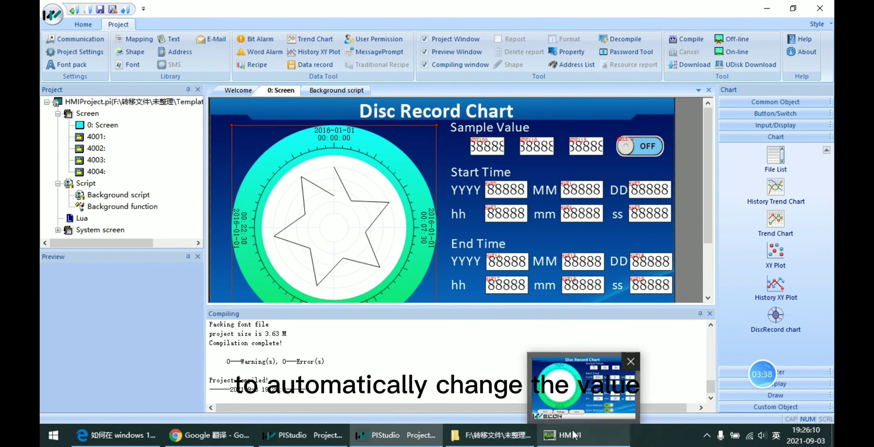
key(alt+Tab)
click(405, 20)
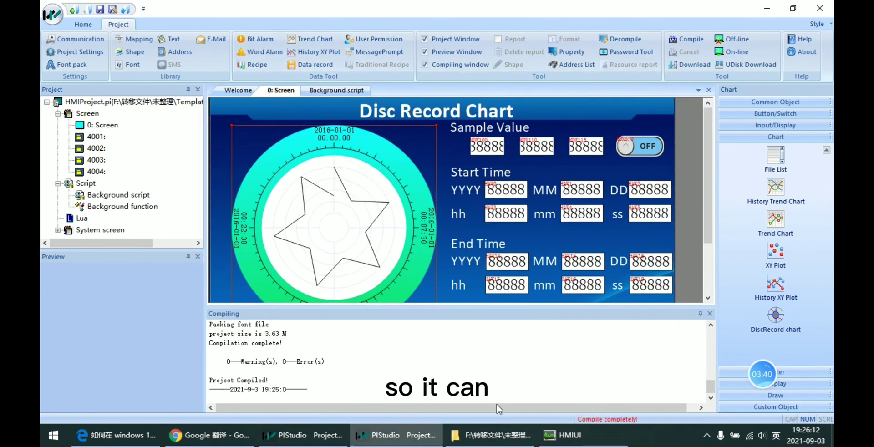
Bring the running HMIUI simulator back to the front from the taskbar.
click(560, 434)
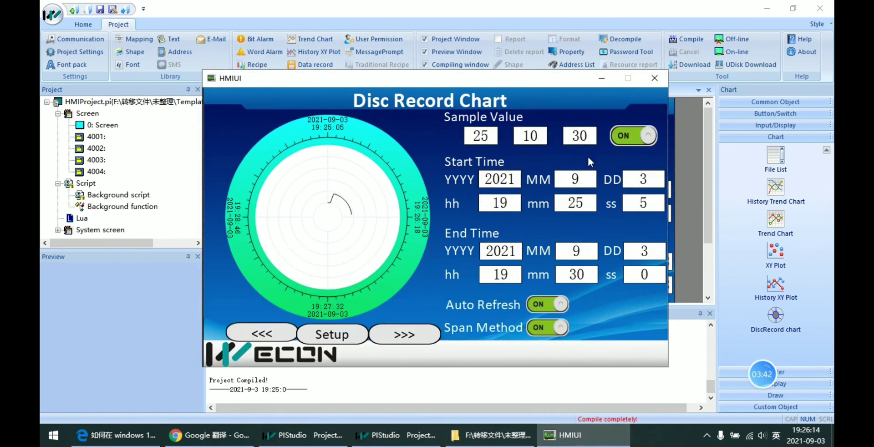